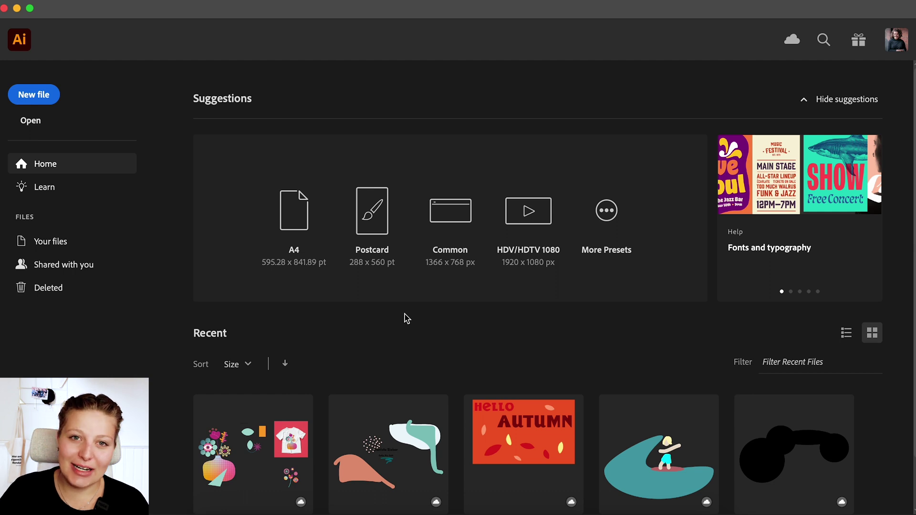
Show the CI HUB panel from the Window > Extensions menu
{"action": "left_click", "coordinate": [344, 4]}
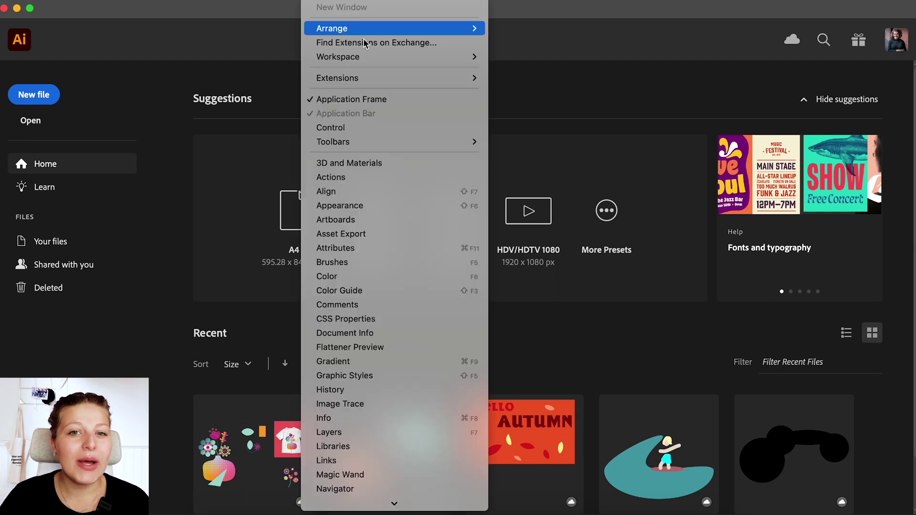
{"action": "mouse_move", "coordinate": [375, 79]}
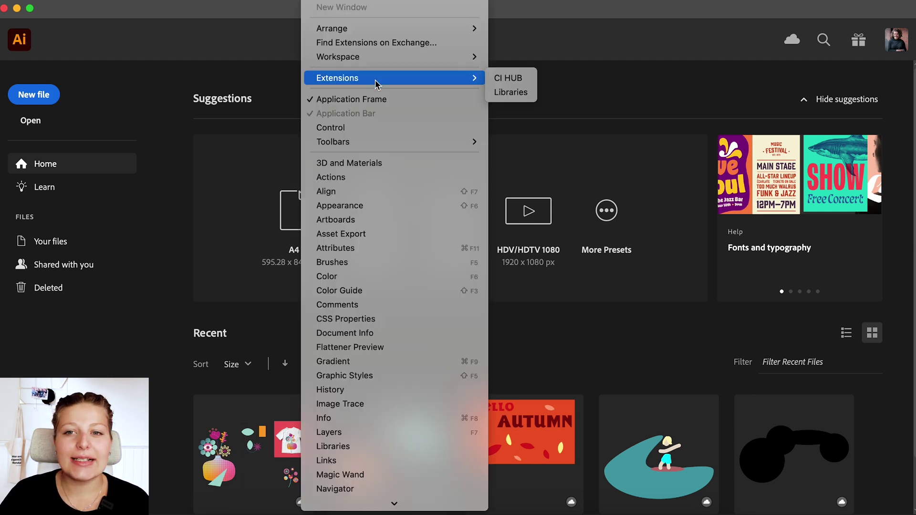
{"action": "left_click", "coordinate": [512, 79]}
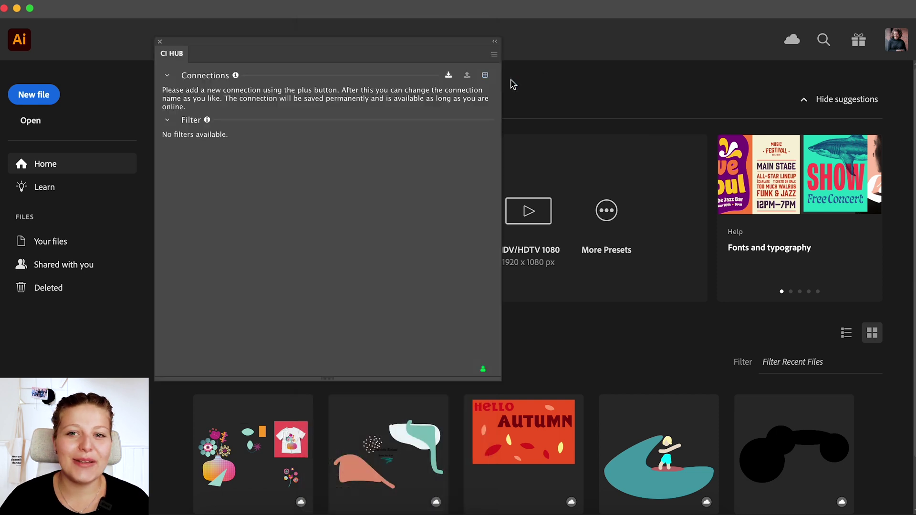
Add and authorise a Dropbox connection in CI HUB, then return to Illustrator
{"action": "left_click", "coordinate": [485, 75]}
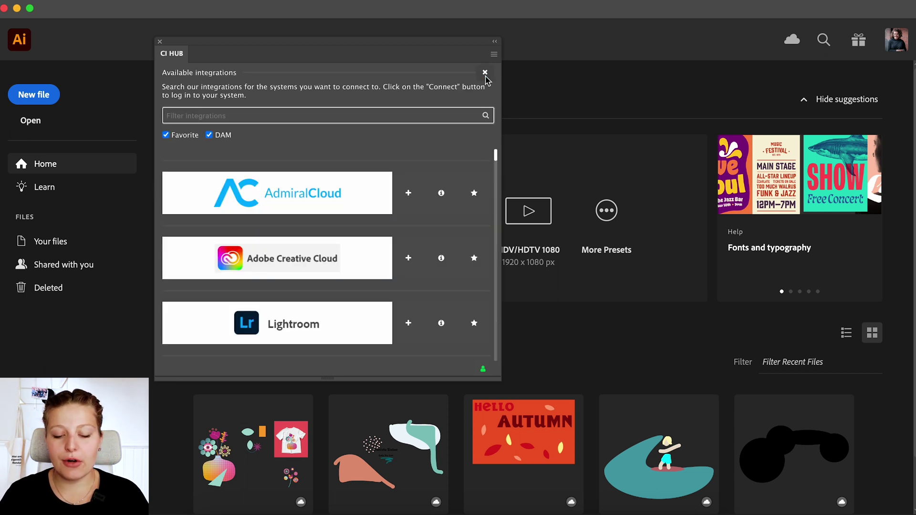
{"action": "type", "text": "drop"}
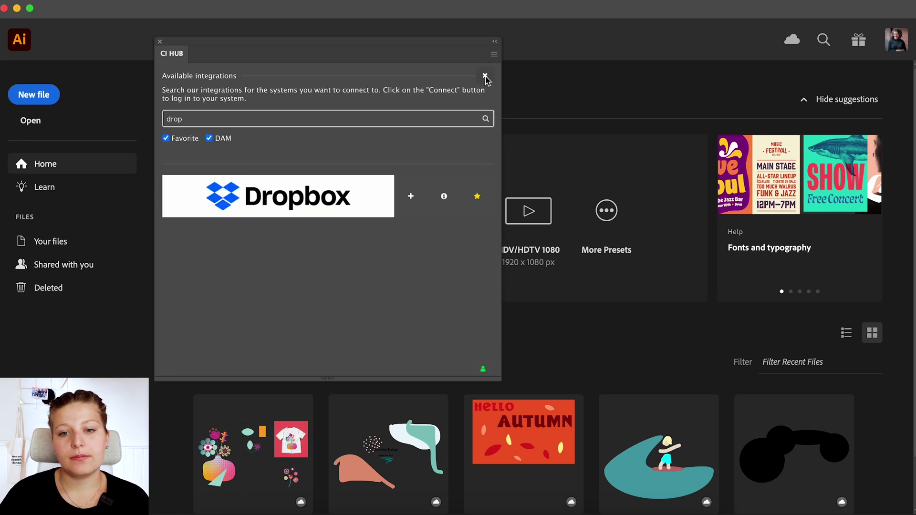
{"action": "left_click", "coordinate": [409, 202]}
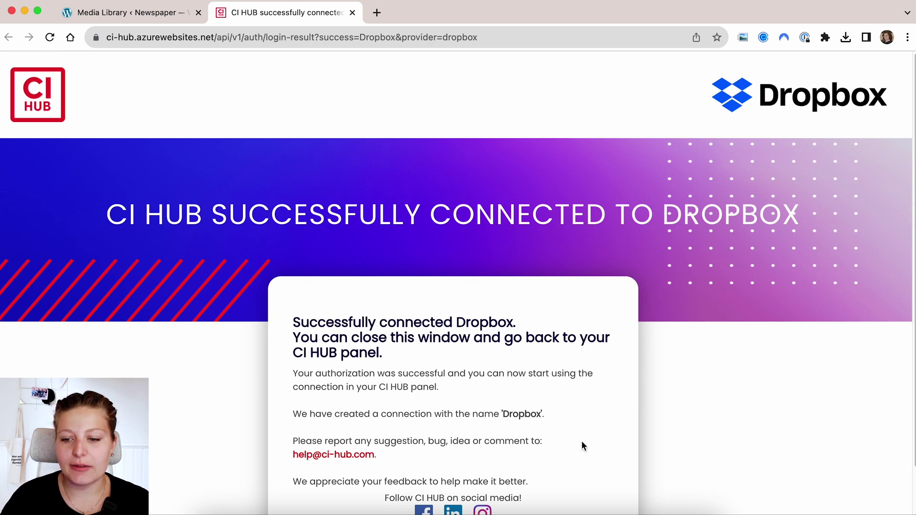
{"action": "left_click", "coordinate": [655, 511]}
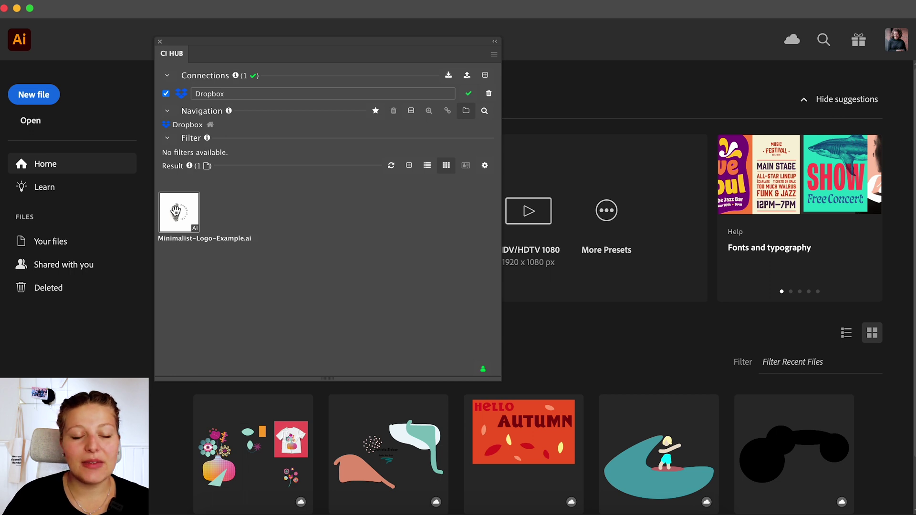
Open Minimalist-Logo-Example.ai from the CI HUB Dropbox results as the original file in Illustrator
{"action": "left_click", "coordinate": [176, 212]}
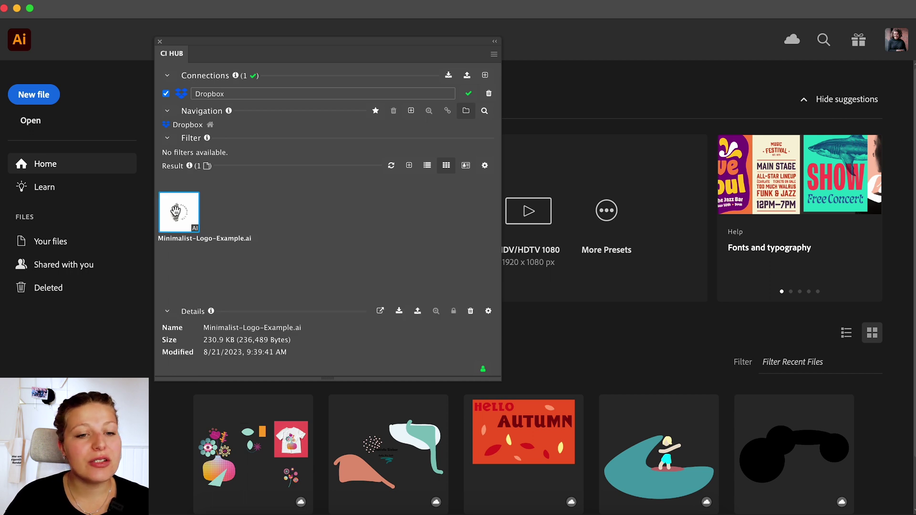
{"action": "left_click", "coordinate": [400, 312]}
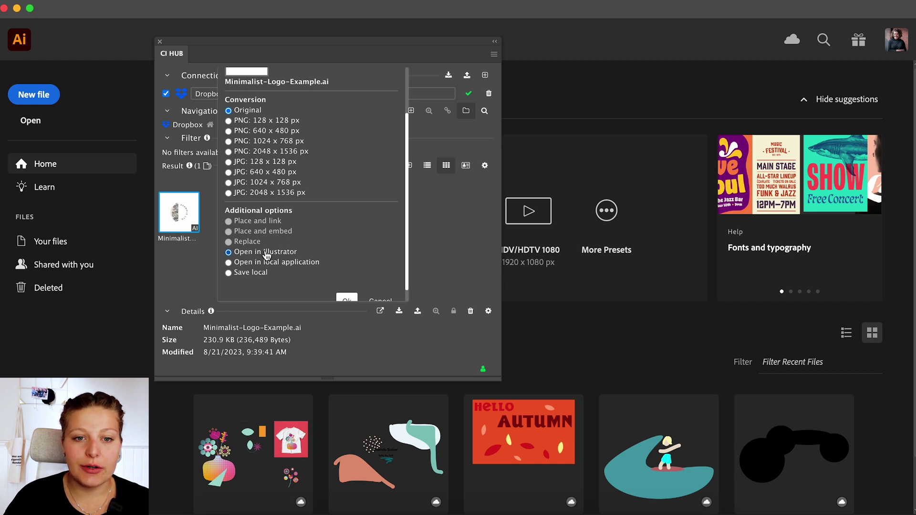
{"action": "scroll", "coordinate": [266, 255], "scroll_direction": "down", "scroll_amount": 1}
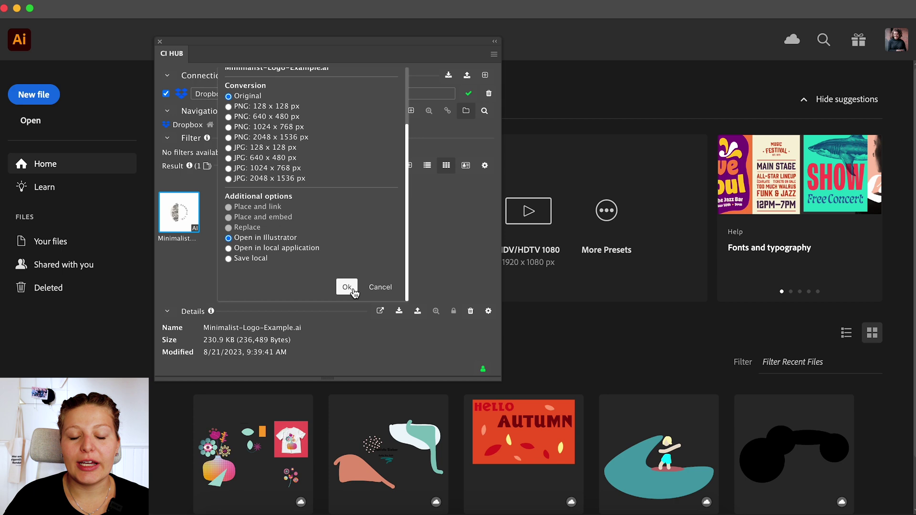
{"action": "left_click", "coordinate": [349, 287]}
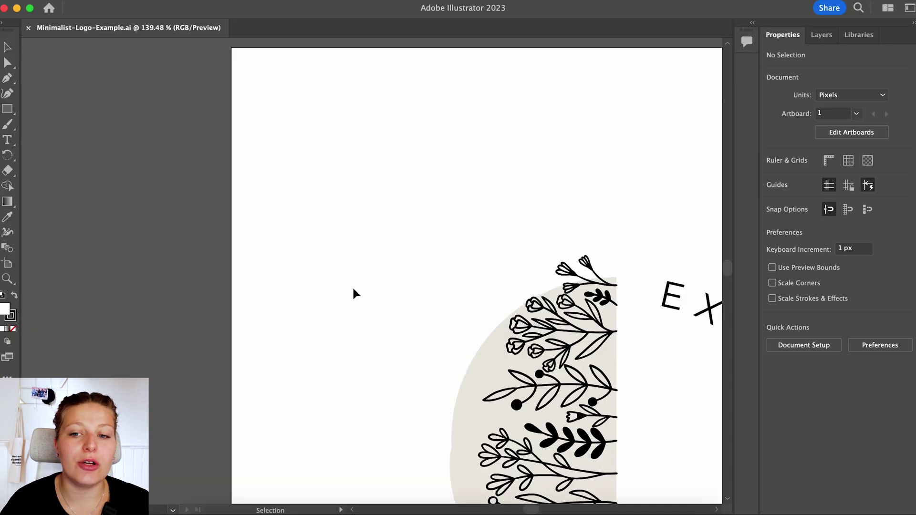
Fill the beige half-circle with a new RGB 219/105/156 magenta swatch and save the logo
{"action": "key", "text": "super+0"}
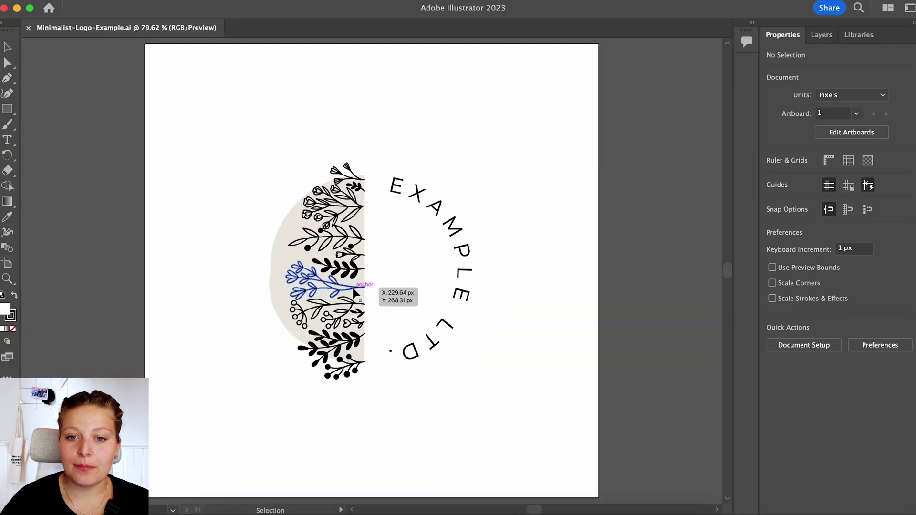
{"action": "left_click", "coordinate": [354, 288]}
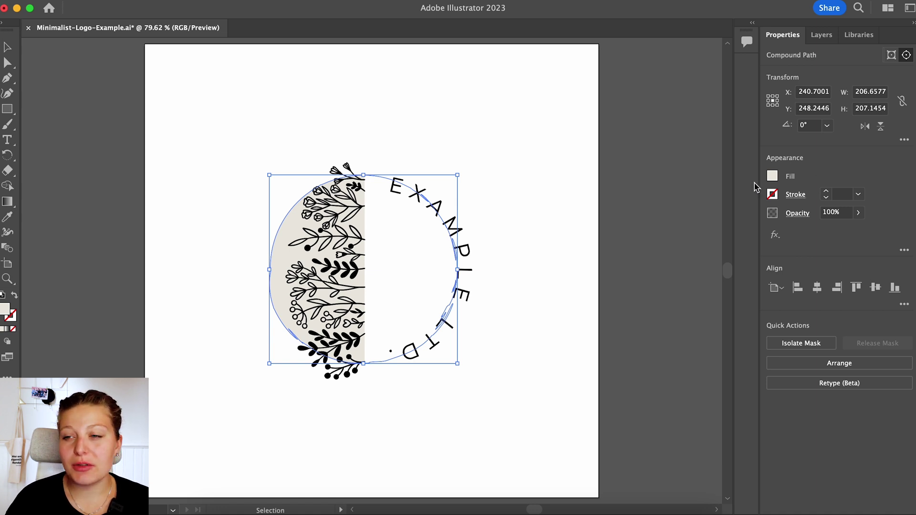
{"action": "left_click", "coordinate": [772, 176]}
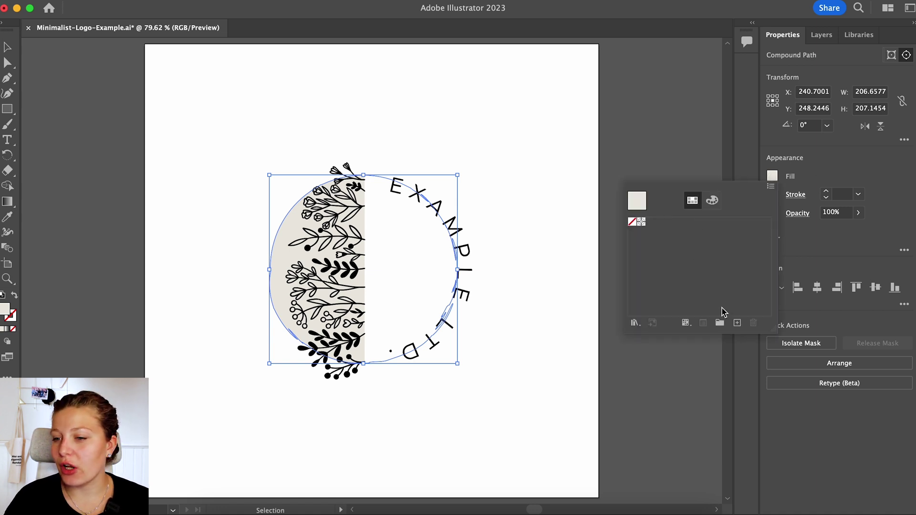
{"action": "left_click", "coordinate": [737, 323]}
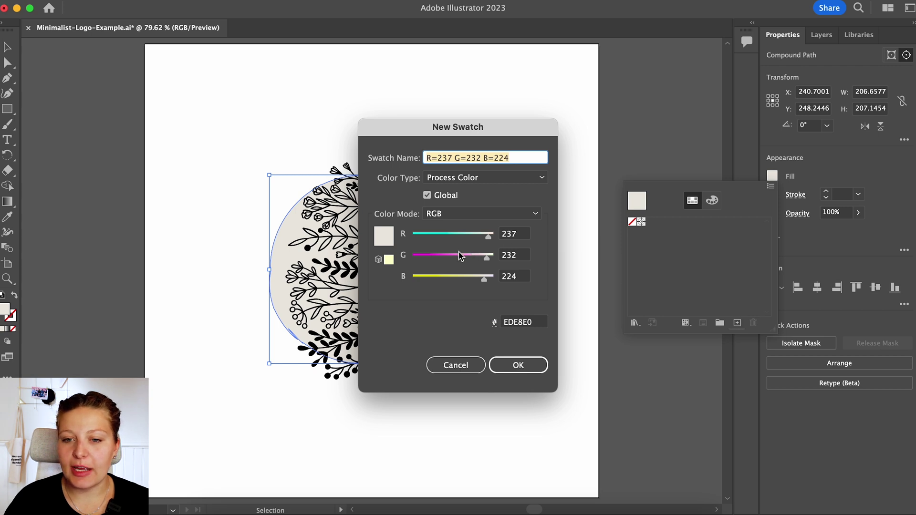
{"action": "left_click_drag", "start_coordinate": [461, 256], "coordinate": [481, 237]}
{"action": "left_click_drag", "start_coordinate": [485, 278], "coordinate": [462, 282]}
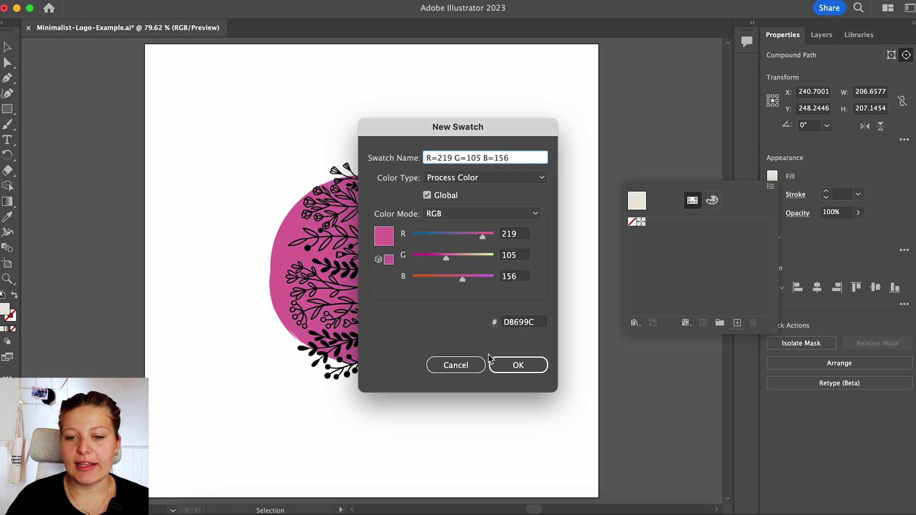
{"action": "left_click", "coordinate": [494, 361]}
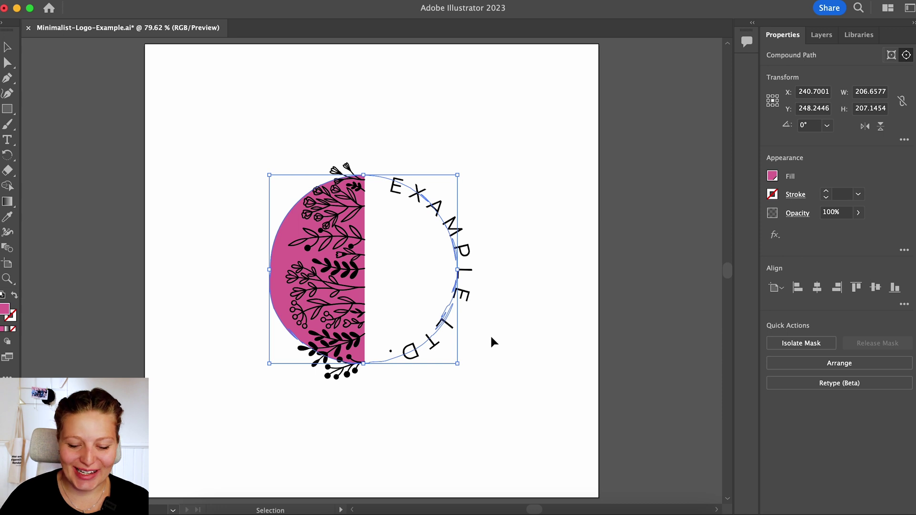
{"action": "key", "text": "super+s"}
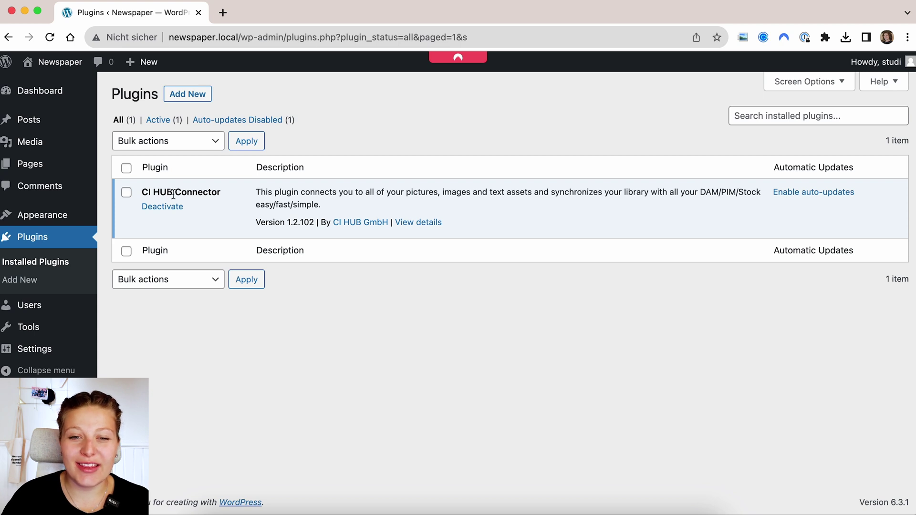
Bring up the CI HUB upload panel from the Media Library's Add New options
{"action": "left_click", "coordinate": [46, 148]}
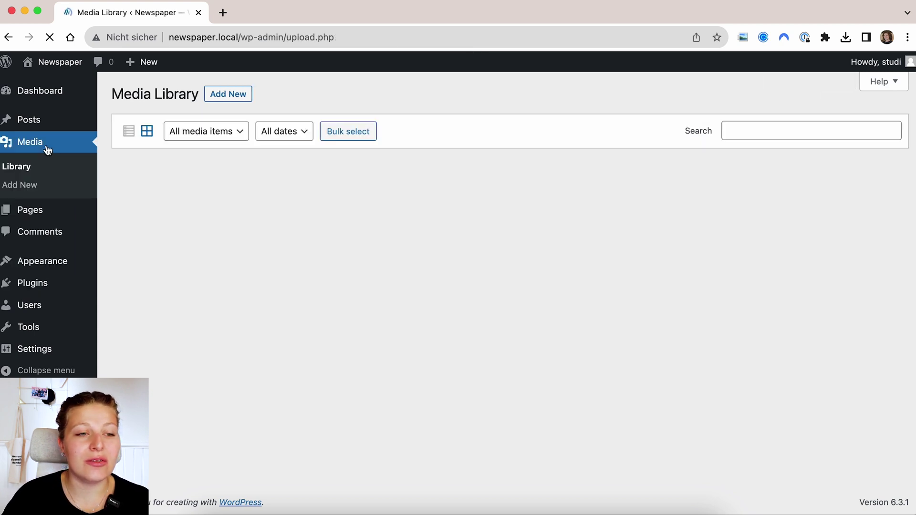
{"action": "left_click", "coordinate": [214, 97]}
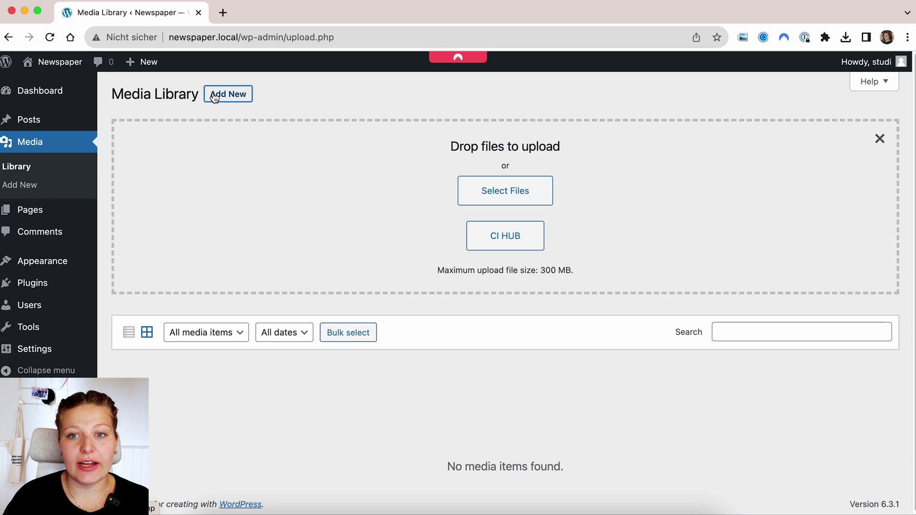
{"action": "left_click", "coordinate": [504, 237]}
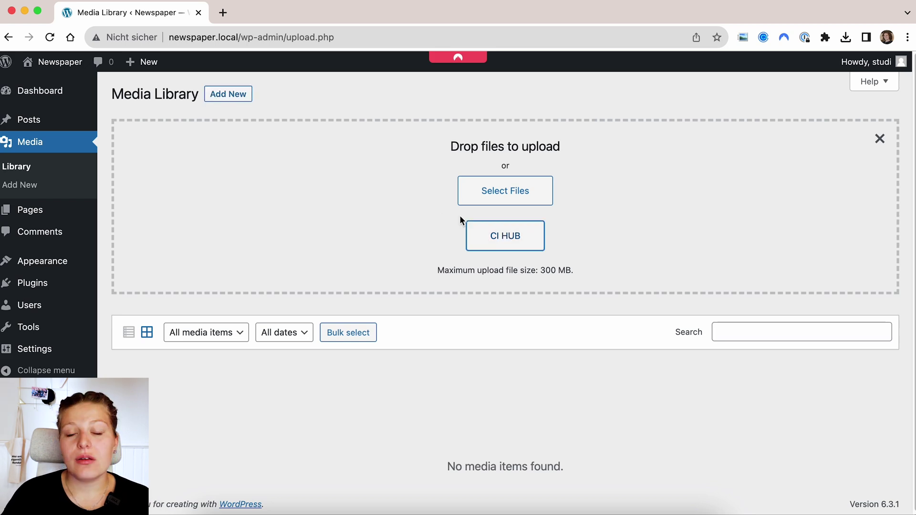
{"action": "left_click", "coordinate": [476, 235]}
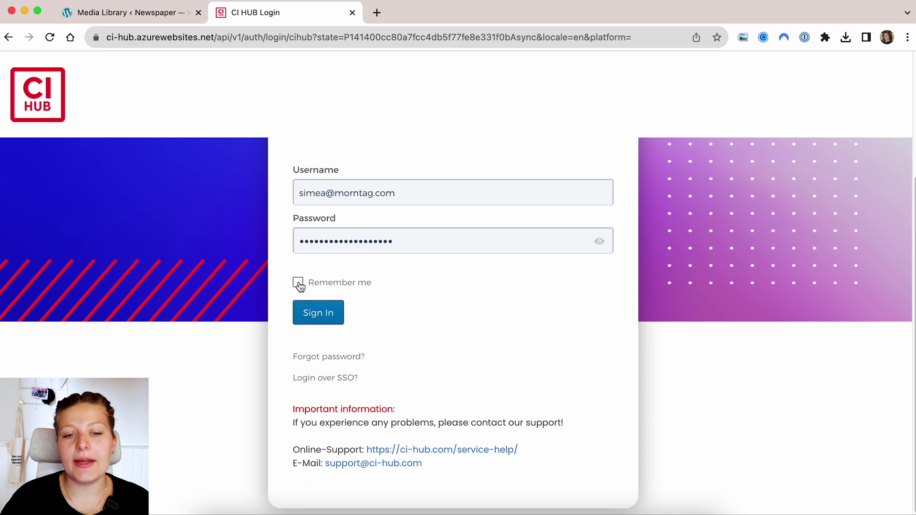
Sign in to CI HUB and go back to the Media Library tab
{"action": "left_click", "coordinate": [299, 285]}
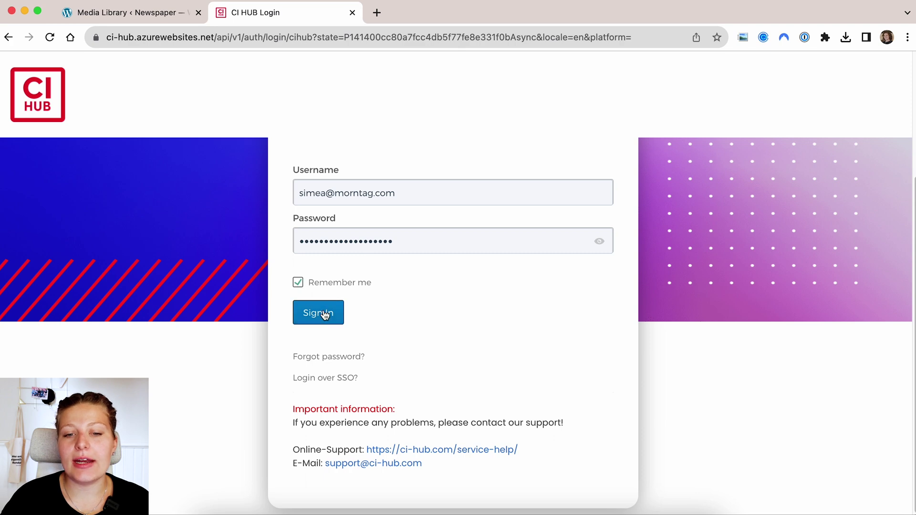
{"action": "left_click", "coordinate": [323, 313]}
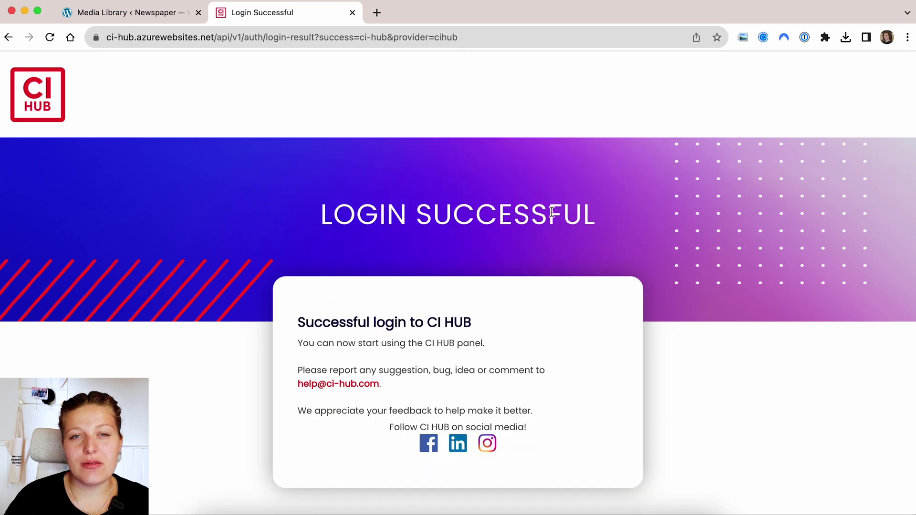
{"action": "left_click", "coordinate": [150, 16]}
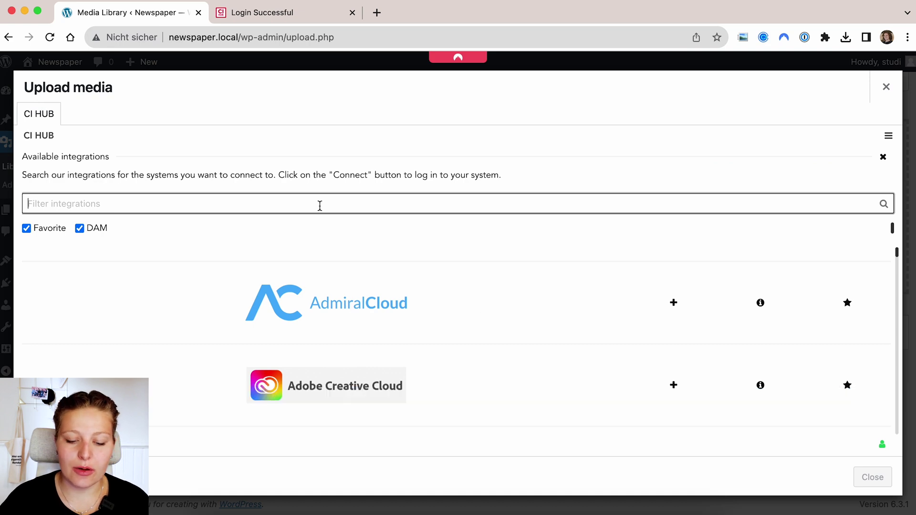
Connect CI HUB's Dropbox integration, then close the leftover confirmation tabs
{"action": "type", "text": "dro"}
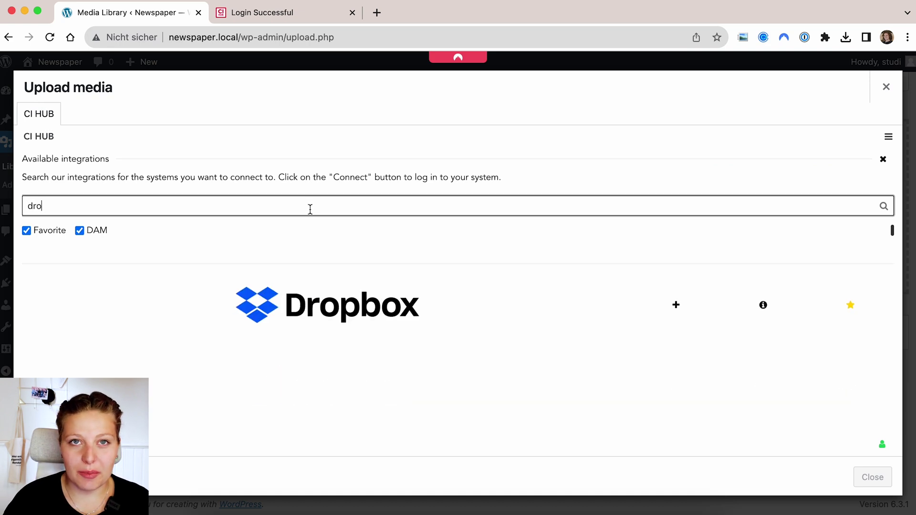
{"action": "left_click", "coordinate": [676, 310]}
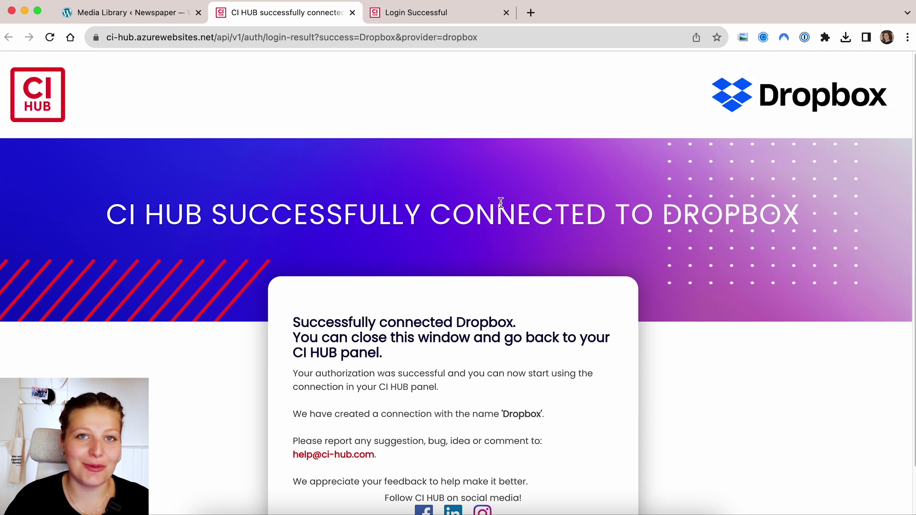
{"action": "left_click", "coordinate": [177, 12]}
{"action": "left_click", "coordinate": [352, 13]}
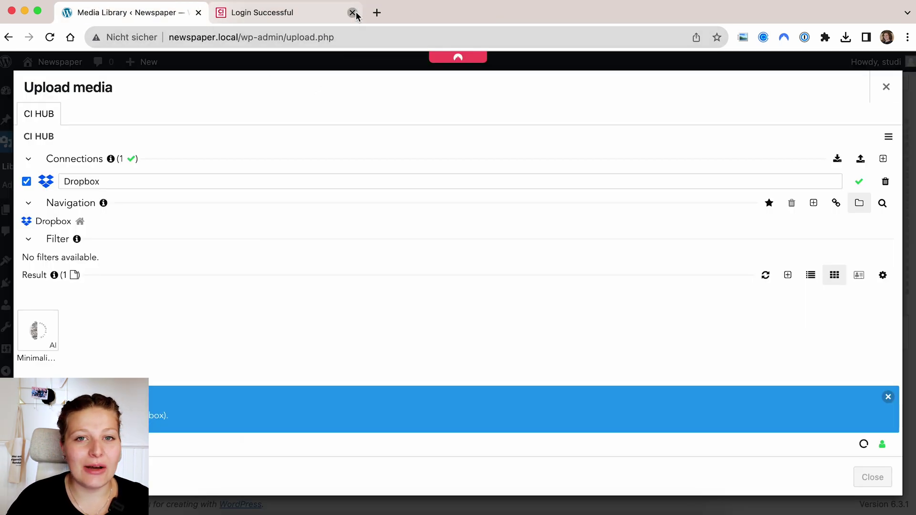
{"action": "left_click", "coordinate": [352, 12]}
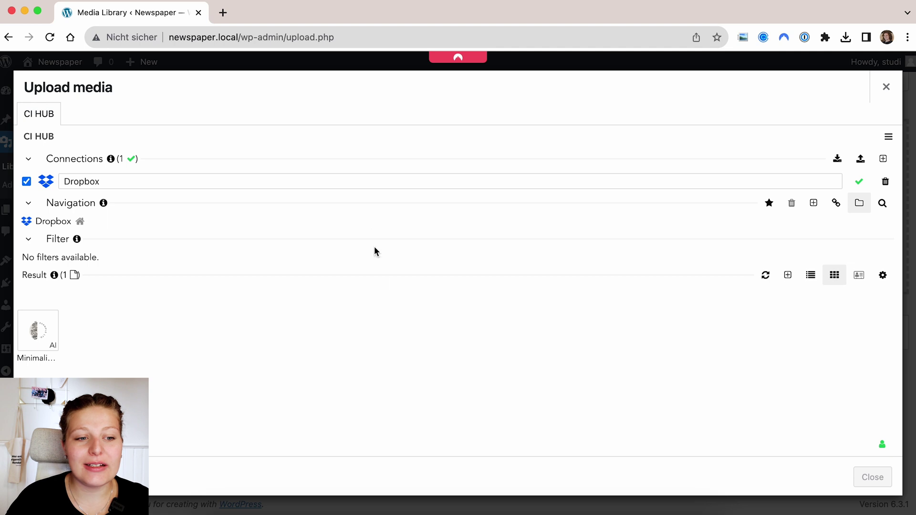
Import Minimalist-Logo-Example.ai as a PNG at 1024 x 768 px via Use file
{"action": "left_click", "coordinate": [37, 328]}
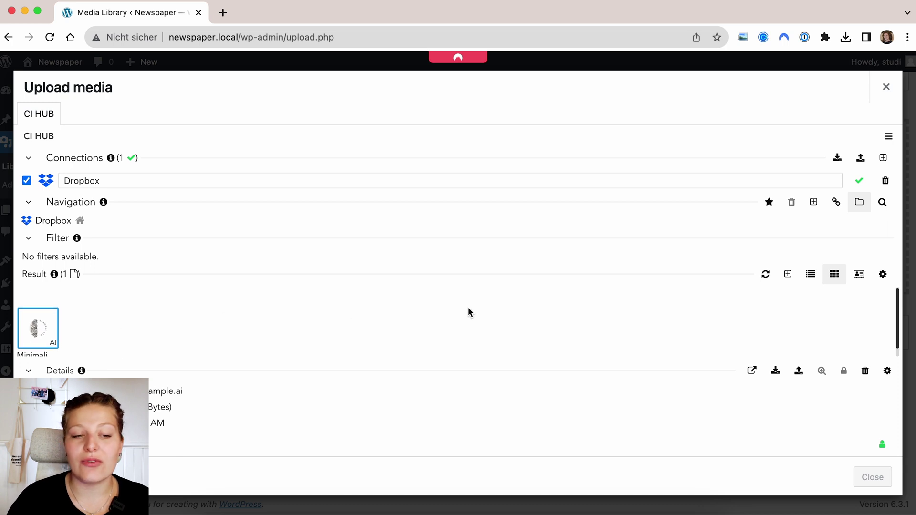
{"action": "left_click", "coordinate": [776, 372]}
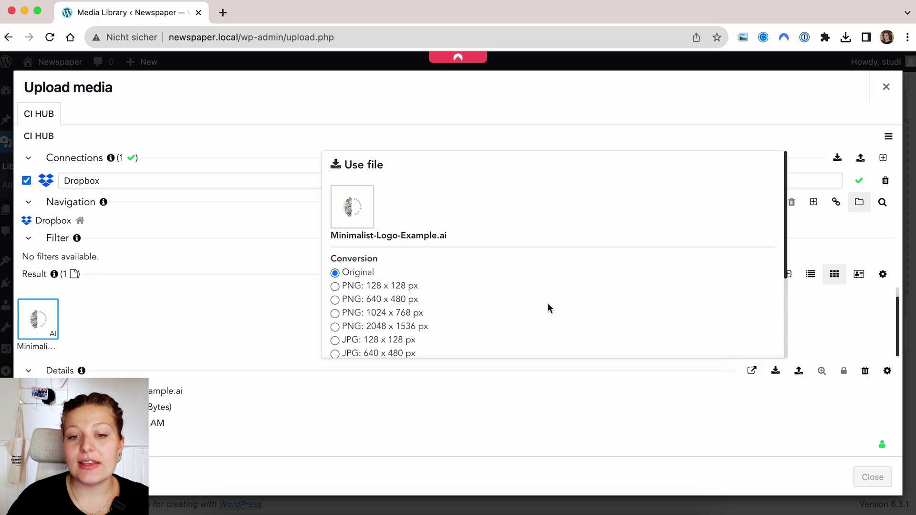
{"action": "scroll", "coordinate": [548, 308], "scroll_direction": "down", "scroll_amount": 3}
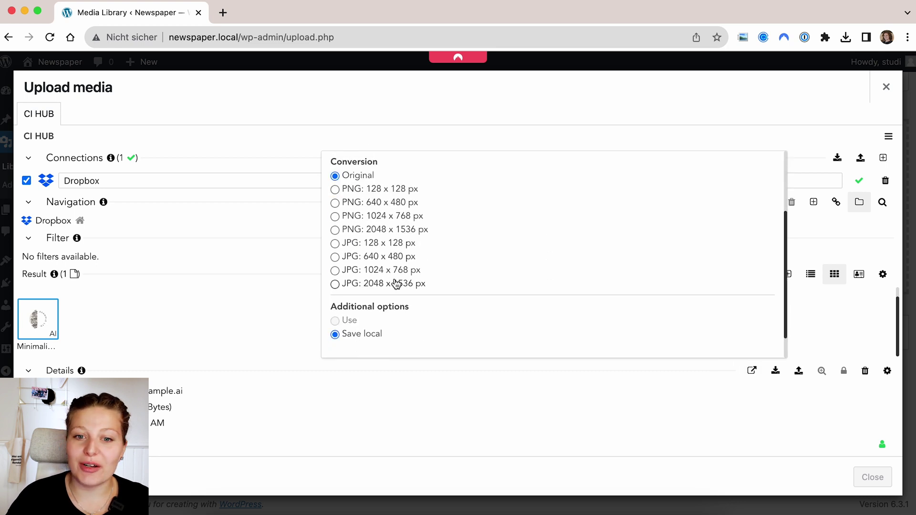
{"action": "left_click", "coordinate": [335, 217]}
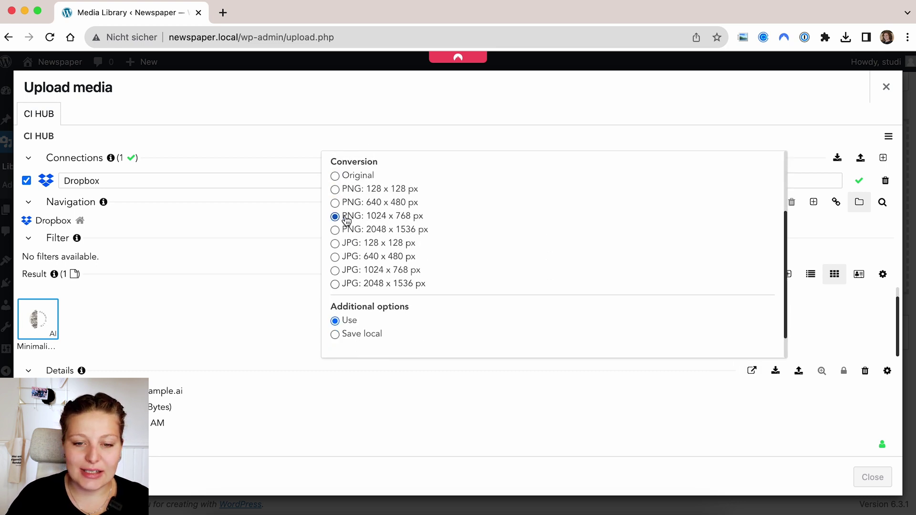
{"action": "scroll", "coordinate": [520, 273], "scroll_direction": "down", "scroll_amount": 1}
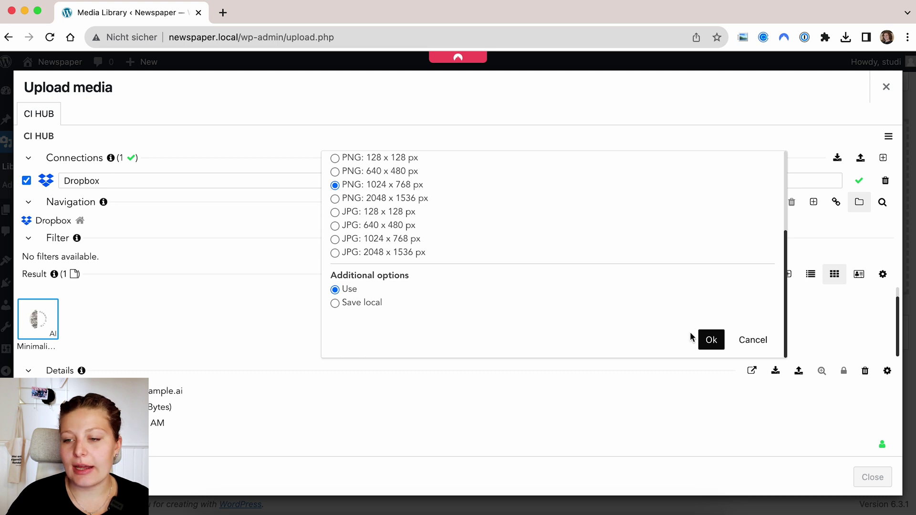
{"action": "left_click", "coordinate": [712, 339]}
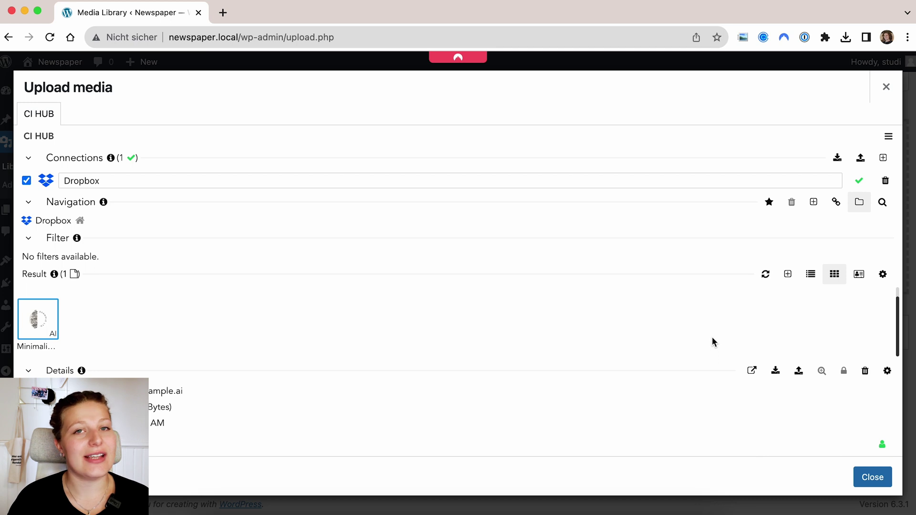
{"action": "key", "text": "Escape"}
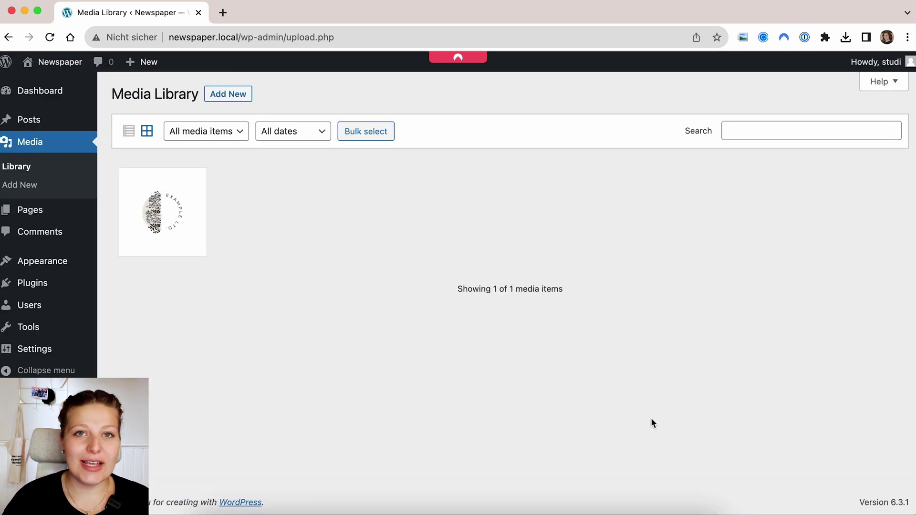
{"action": "left_click", "coordinate": [192, 211]}
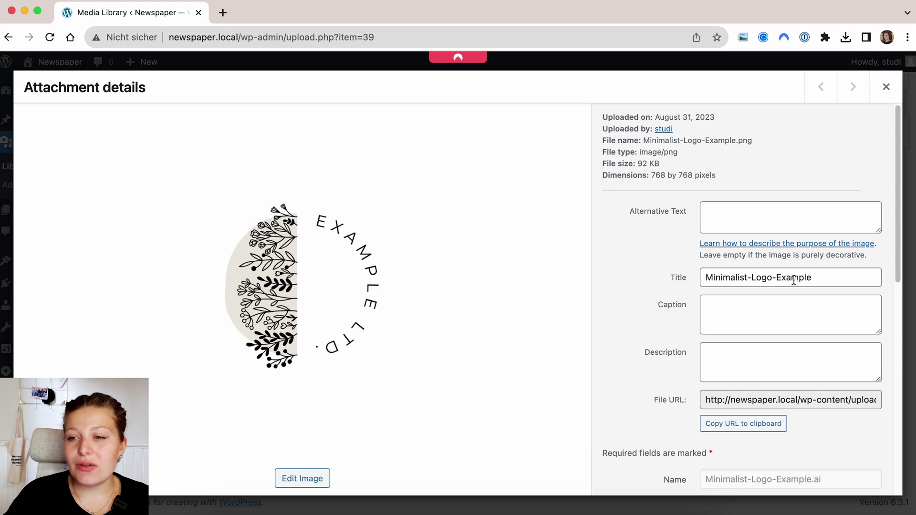
{"action": "scroll", "coordinate": [791, 284], "scroll_direction": "down", "scroll_amount": 6}
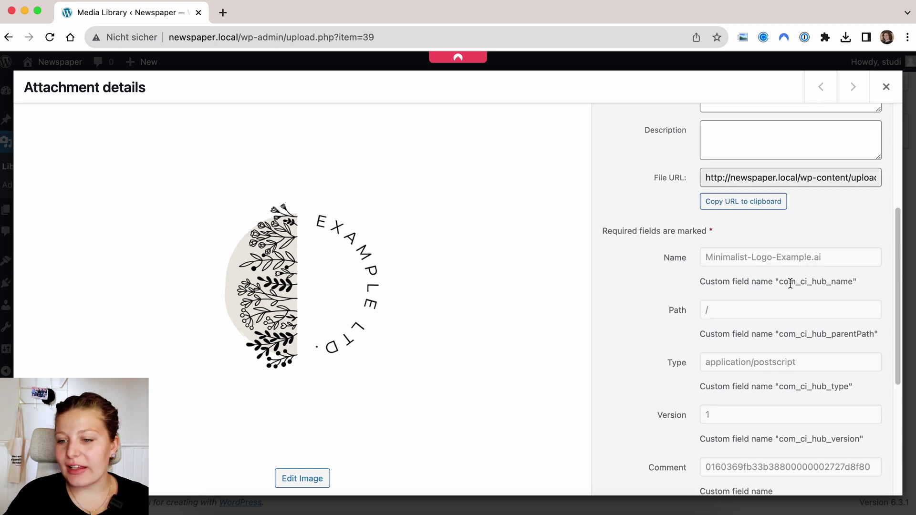
{"action": "scroll", "coordinate": [790, 284], "scroll_direction": "down", "scroll_amount": 2}
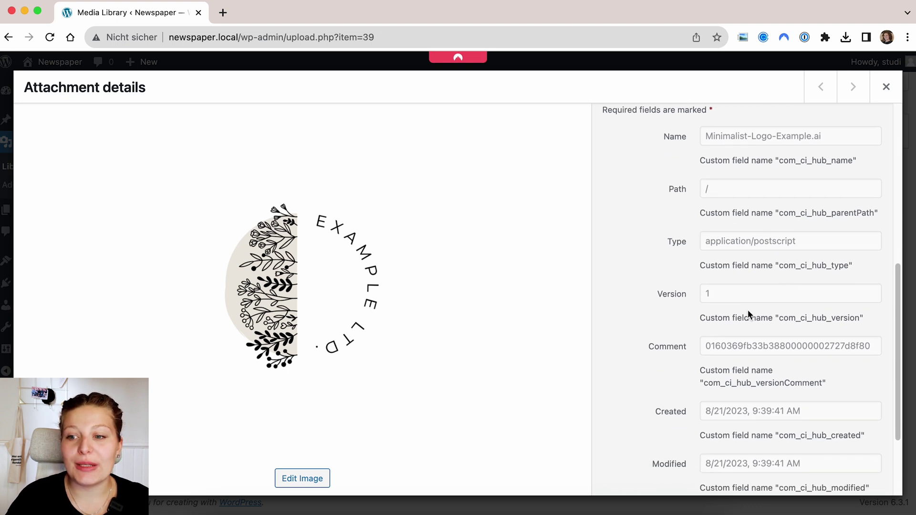
{"action": "key", "text": "Escape"}
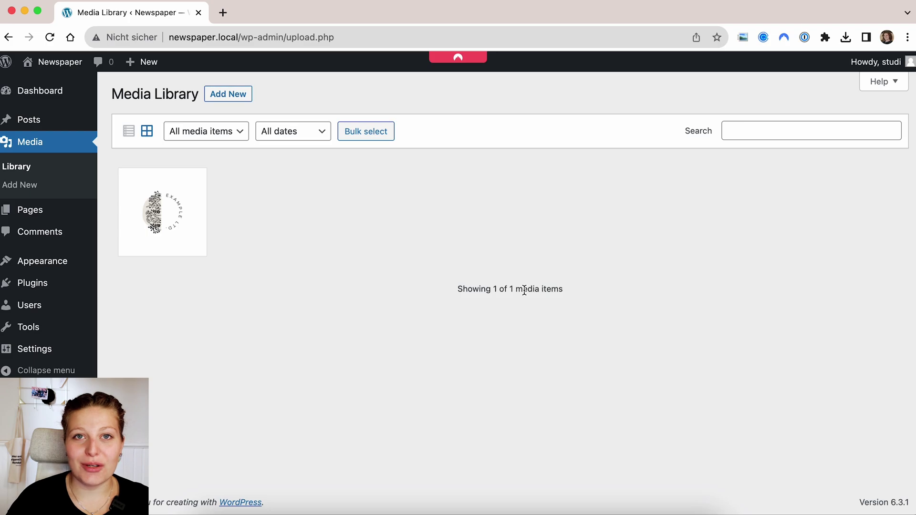